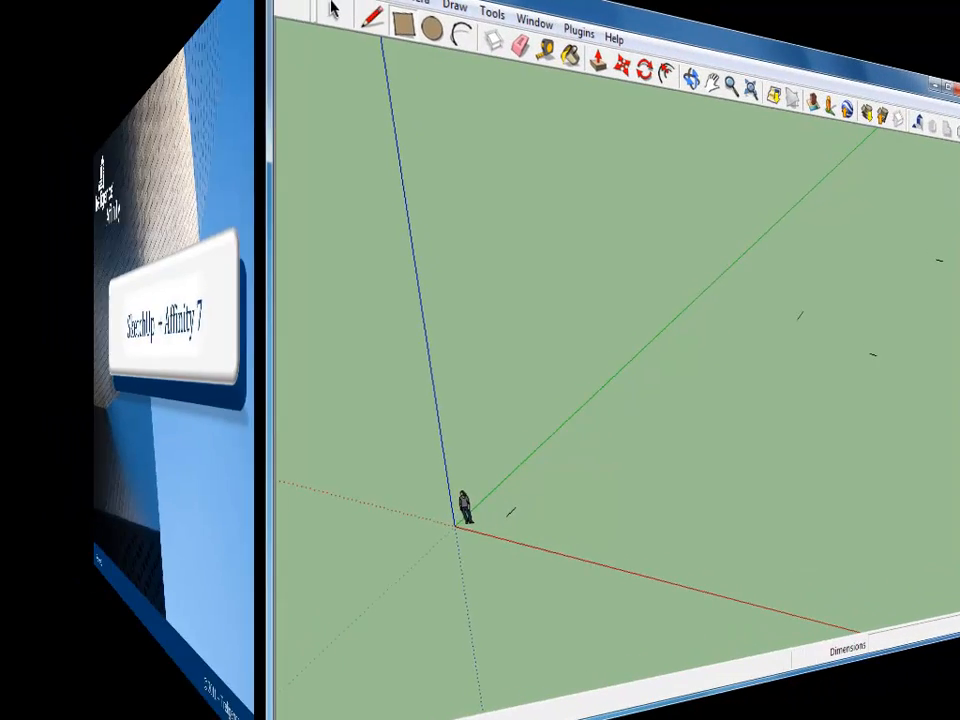
- Draw a 60' x 90' footprint rectangle and a second smaller building footprint beside it
{"action": "left_click", "coordinate": [241, 498]}
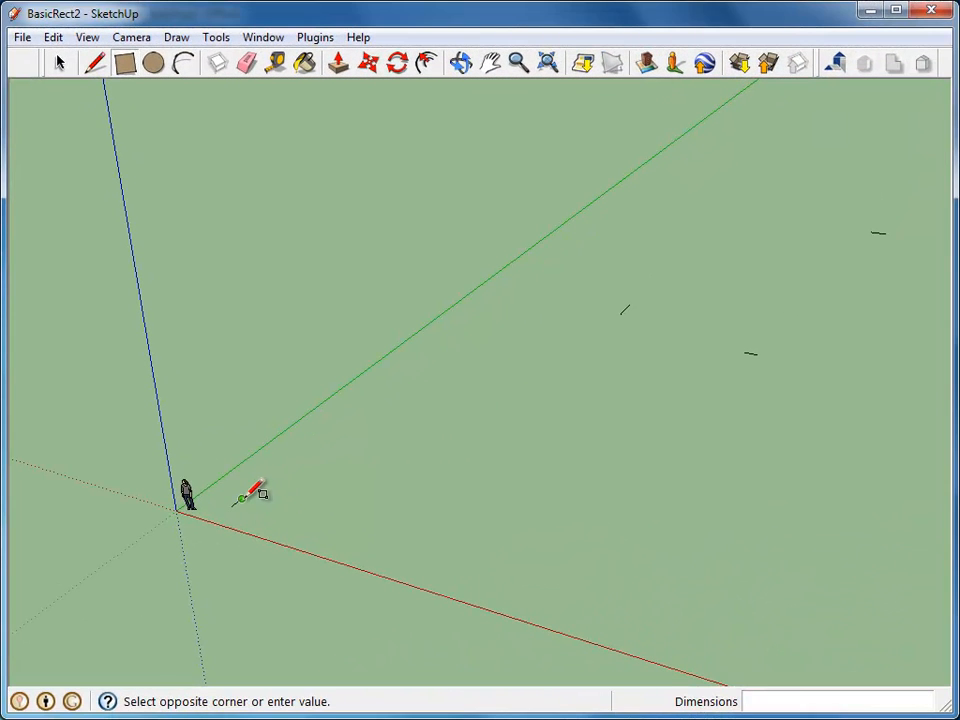
{"action": "left_click", "coordinate": [746, 350]}
{"action": "left_click", "coordinate": [627, 305]}
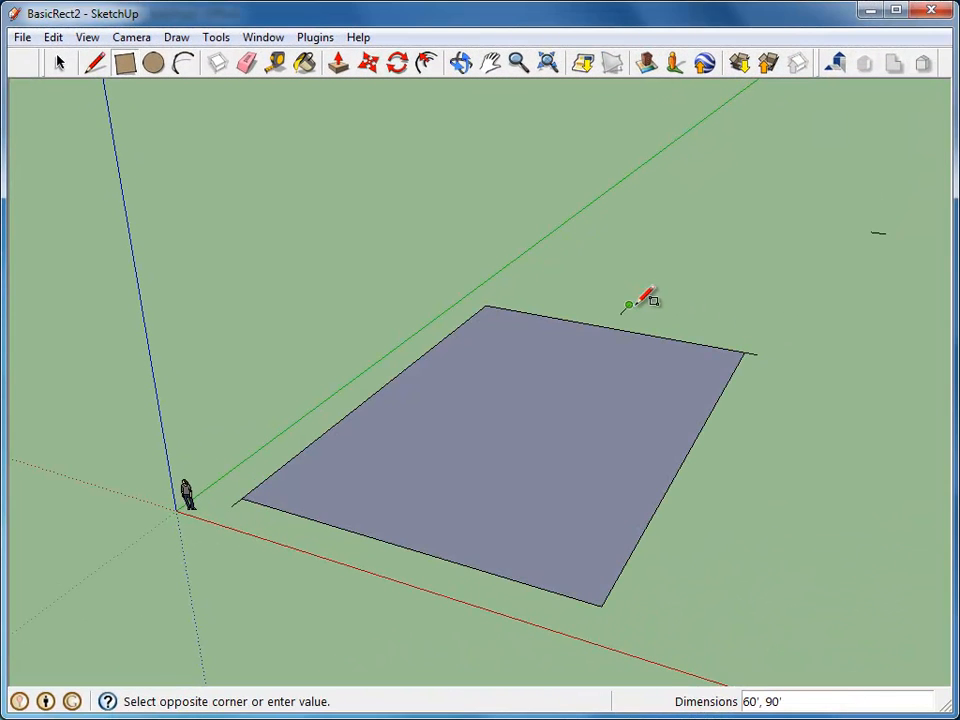
{"action": "left_click", "coordinate": [880, 233]}
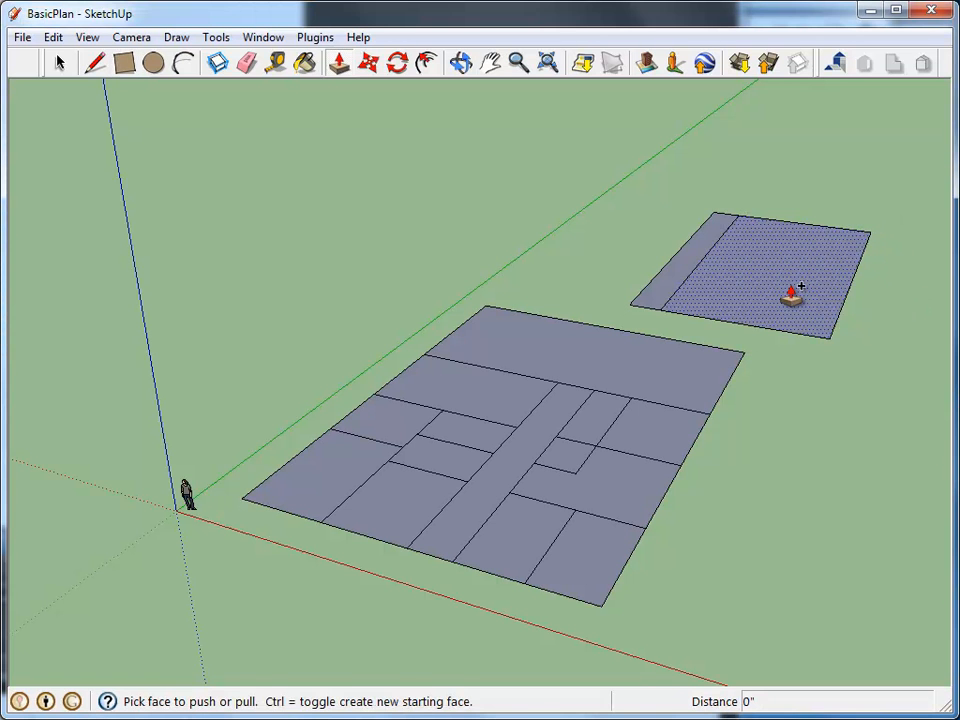
- Push/pull the second building, the back block and both front rooms up to full height
{"action": "left_click_drag", "start_coordinate": [791, 293], "coordinate": [794, 185]}
{"action": "left_click_drag", "start_coordinate": [574, 368], "coordinate": [572, 318]}
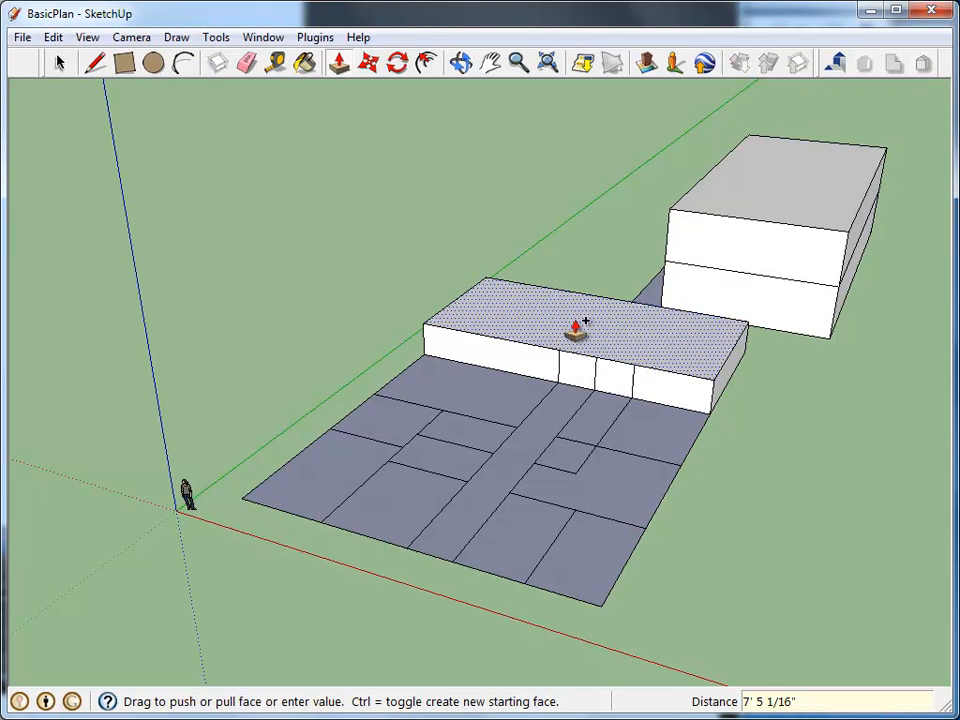
{"action": "left_click_drag", "start_coordinate": [470, 395], "coordinate": [628, 324]}
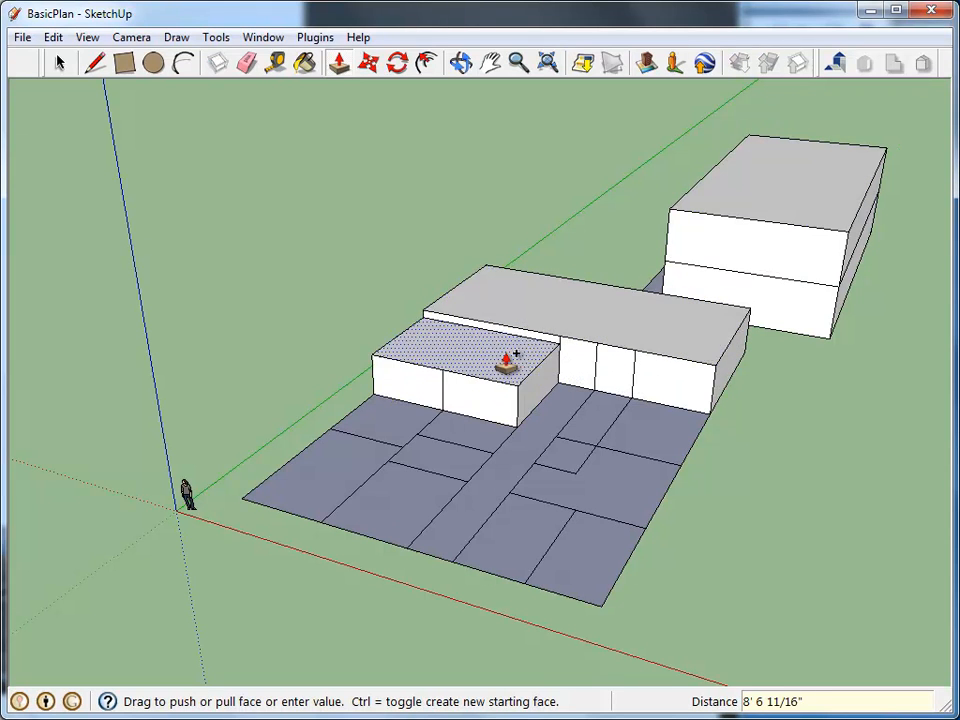
{"action": "left_click_drag", "start_coordinate": [392, 418], "coordinate": [468, 354]}
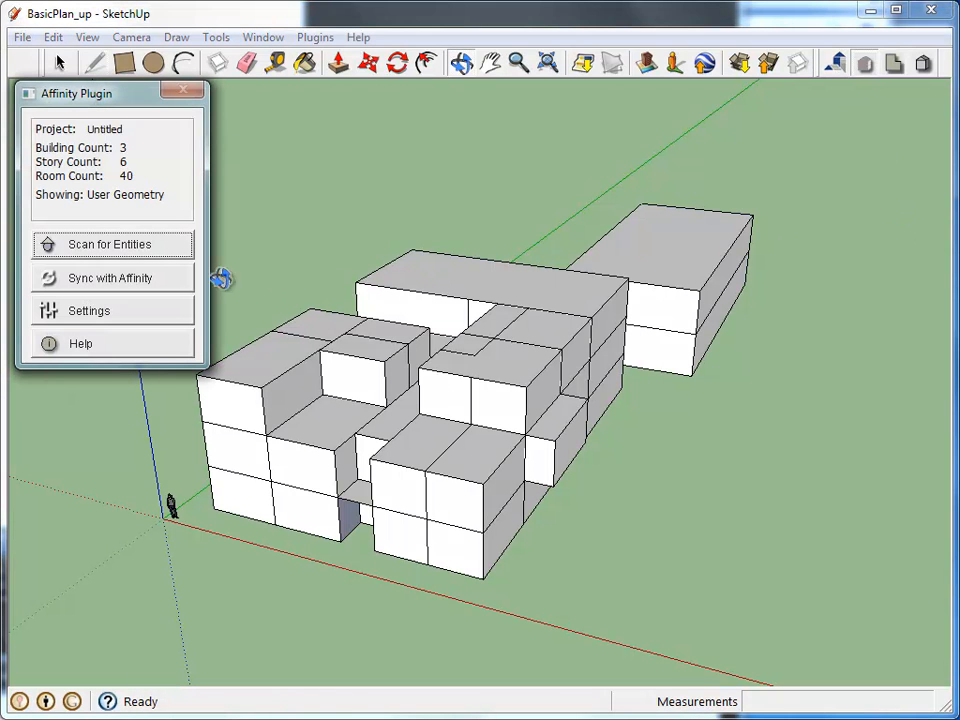
- Scan the model for entities, show rooms in X-ray and orbit to inspect the recognised volumes
{"action": "left_click", "coordinate": [133, 253]}
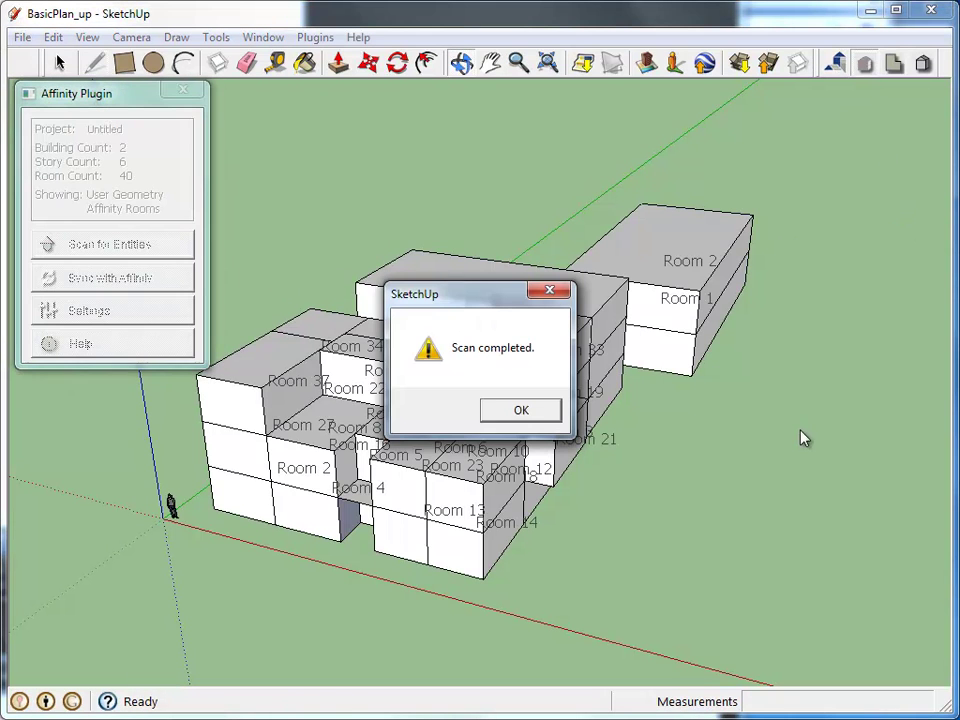
{"action": "left_click", "coordinate": [548, 409]}
{"action": "left_click", "coordinate": [865, 63]}
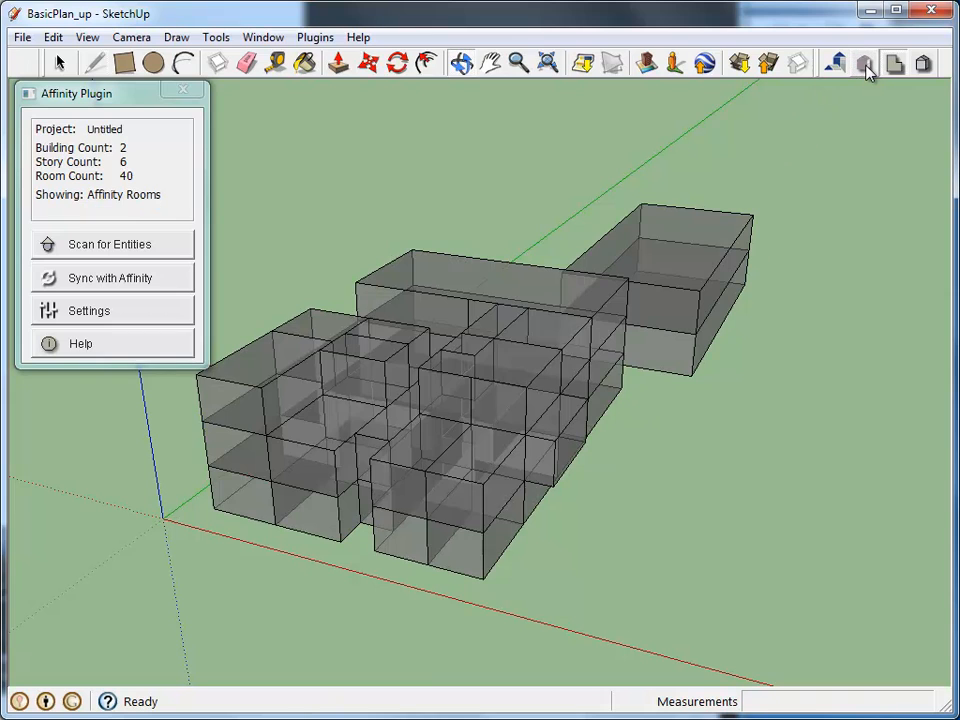
{"action": "left_click_drag", "start_coordinate": [693, 412], "coordinate": [497, 238]}
{"action": "mouse_move", "coordinate": [509, 163]}
{"action": "left_mouse_down"}
{"action": "mouse_move", "coordinate": [499, 328]}
{"action": "mouse_move", "coordinate": [510, 504]}
{"action": "left_mouse_up"}
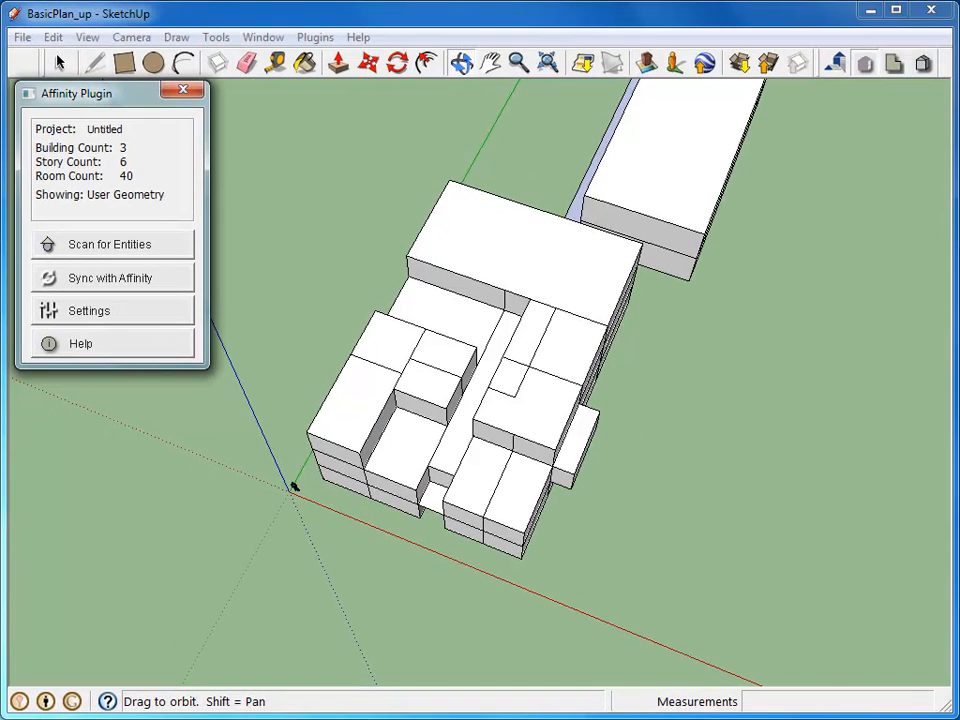
{"action": "left_click_drag", "start_coordinate": [565, 504], "coordinate": [540, 279]}
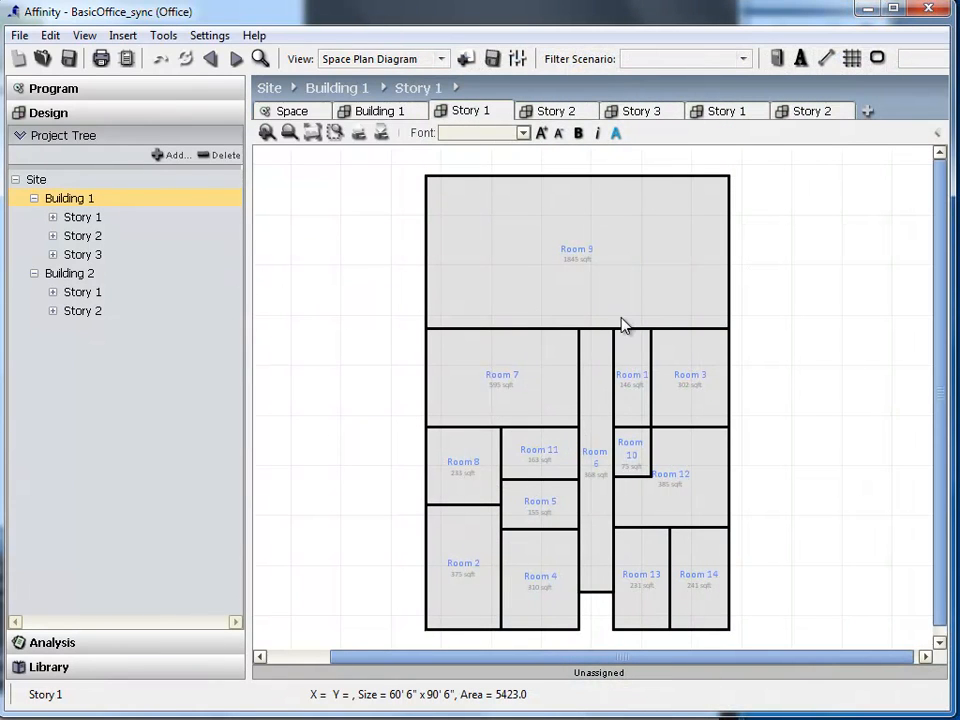
- Review Building 1's Story 2 and Story 3 plans, then view the whole site in 3D
{"action": "left_click", "coordinate": [557, 116]}
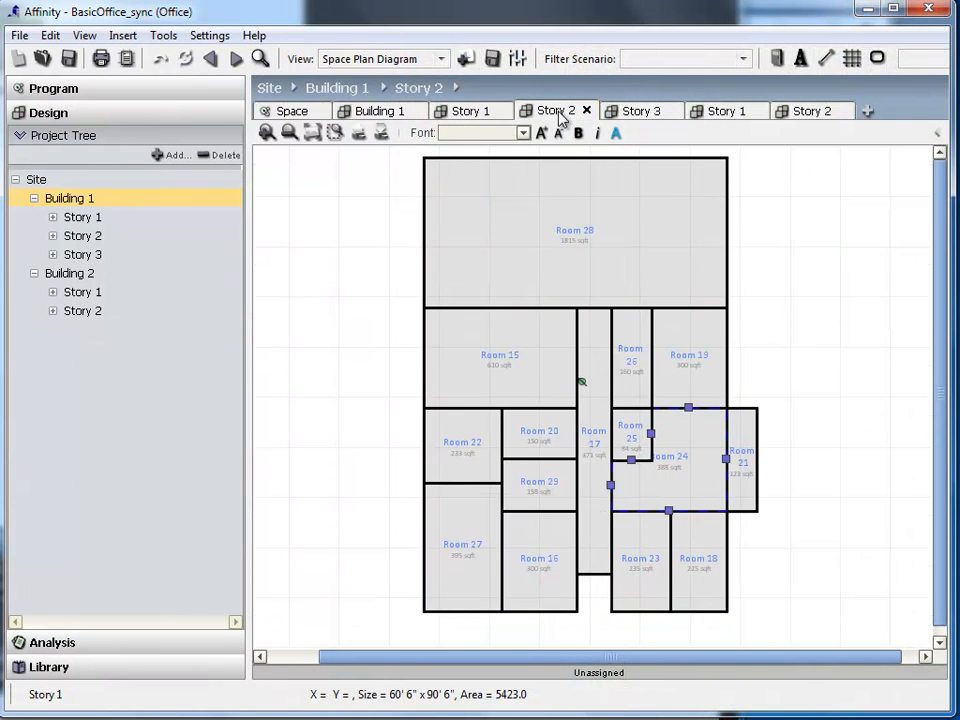
{"action": "left_click", "coordinate": [645, 118]}
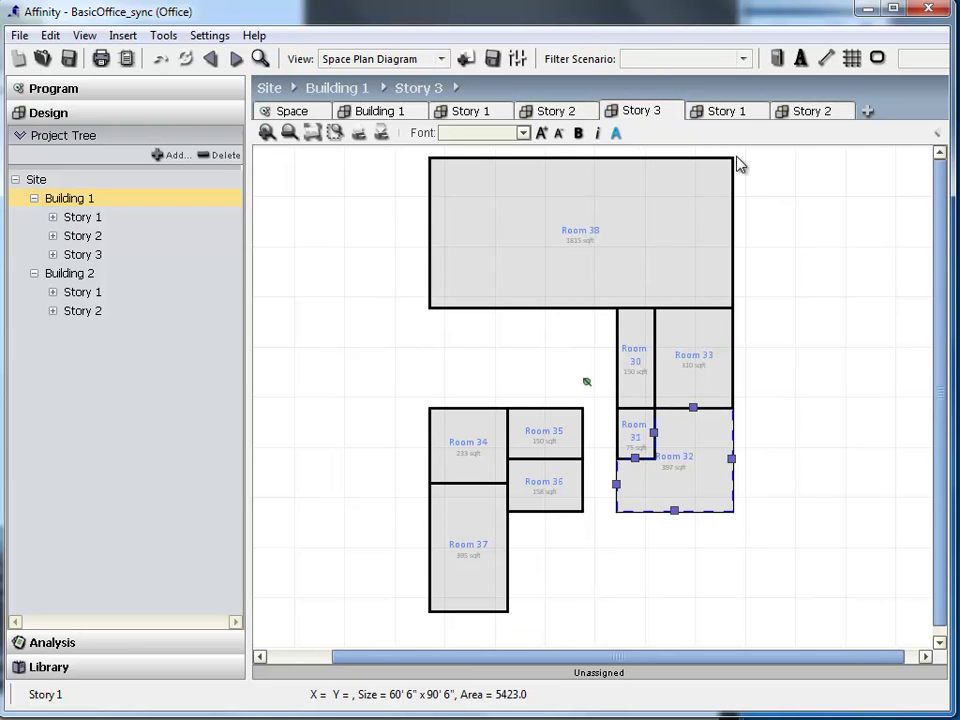
{"action": "double_click", "coordinate": [36, 181]}
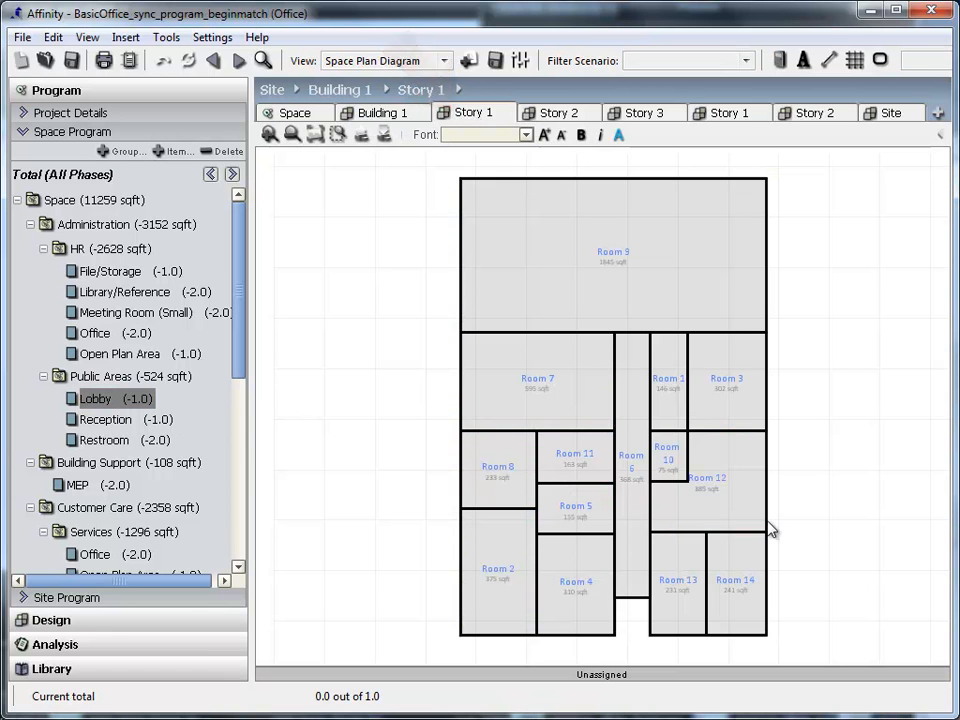
- Assign Room 12 to Lobby and Room 9 to Open Plan Area via Assign To Program
{"action": "left_click", "coordinate": [727, 519]}
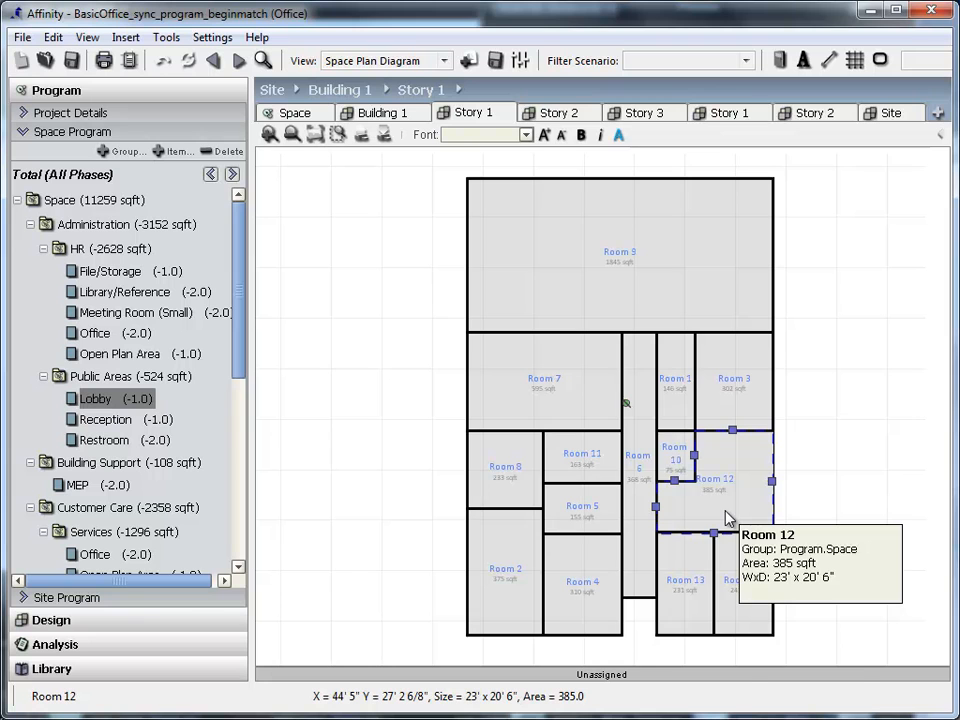
{"action": "right_click", "coordinate": [727, 519]}
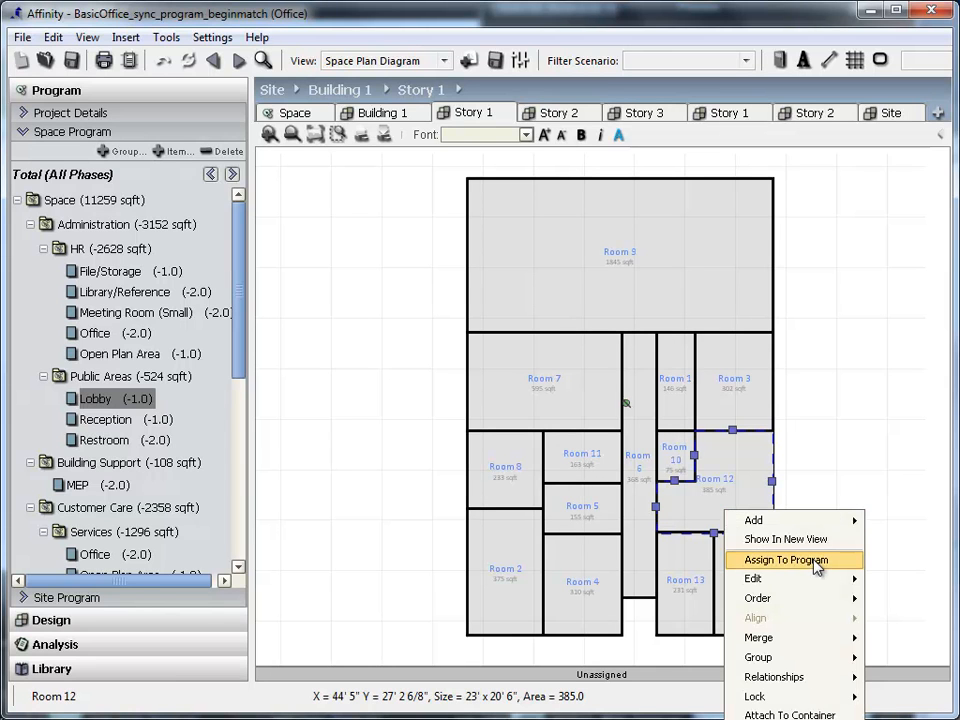
{"action": "left_click", "coordinate": [818, 560]}
{"action": "left_click", "coordinate": [110, 354]}
{"action": "right_click", "coordinate": [527, 285]}
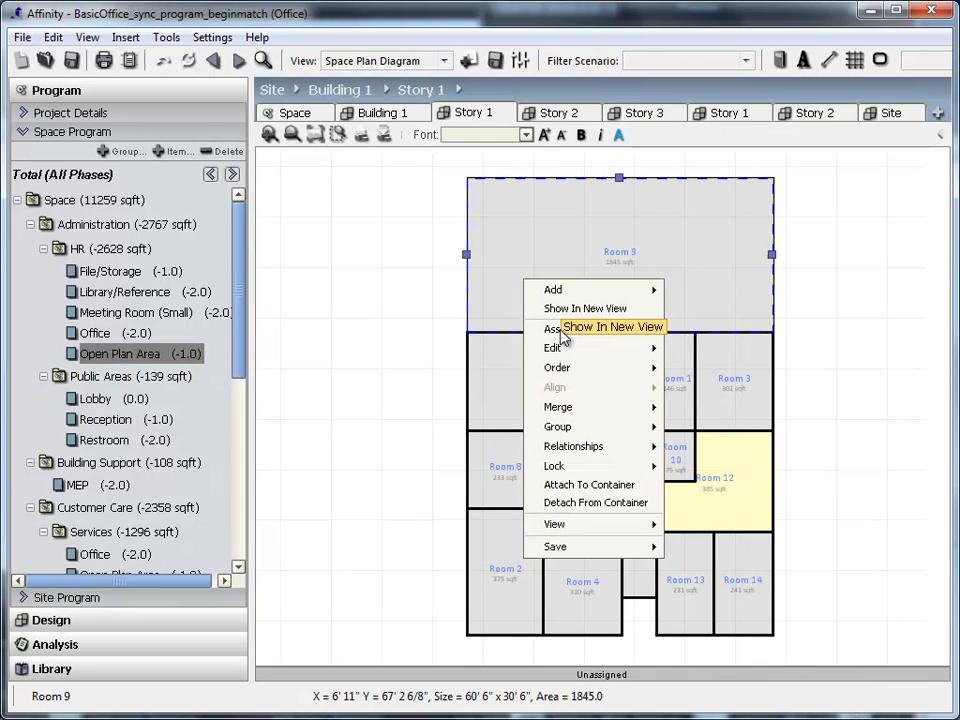
{"action": "left_click", "coordinate": [551, 330]}
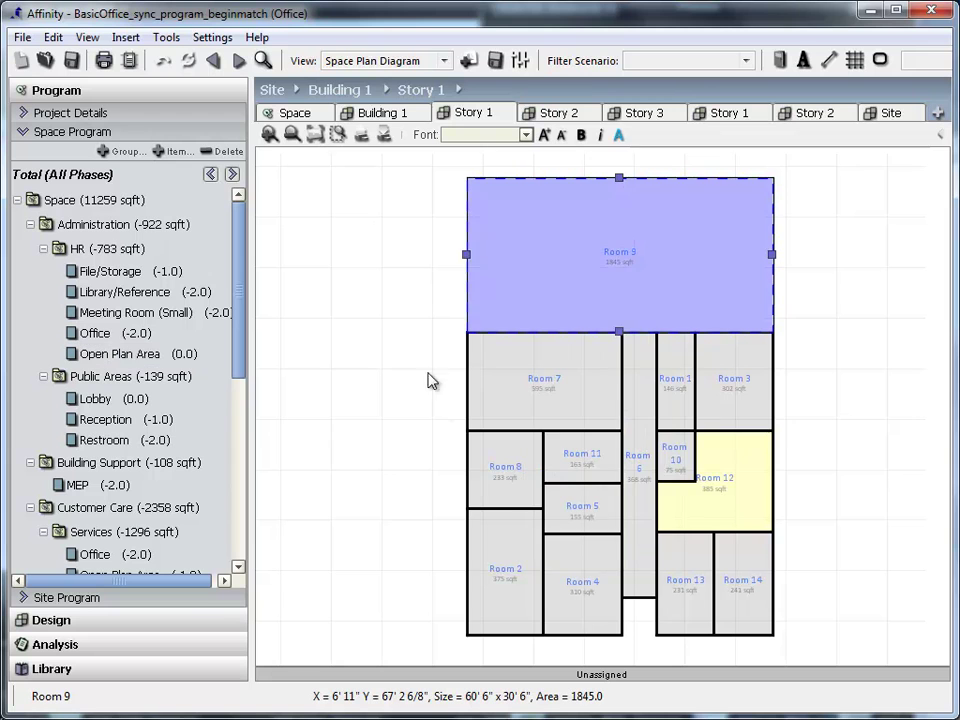
- Review the Program-Actual table and flag program items still lacking rooms
{"action": "left_click", "coordinate": [316, 118]}
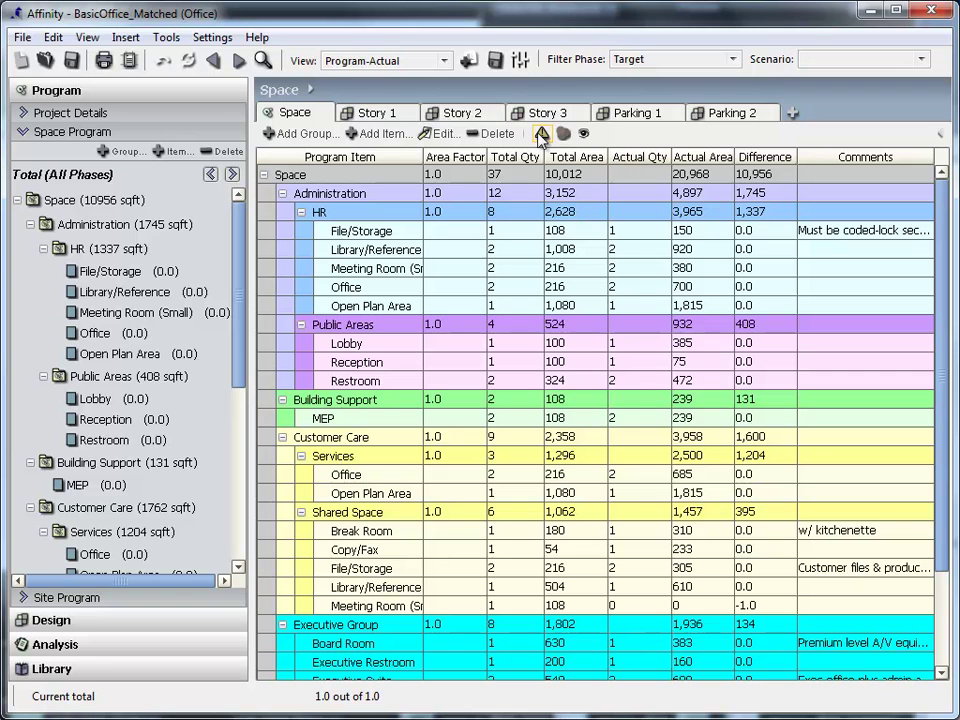
{"action": "left_click", "coordinate": [541, 135]}
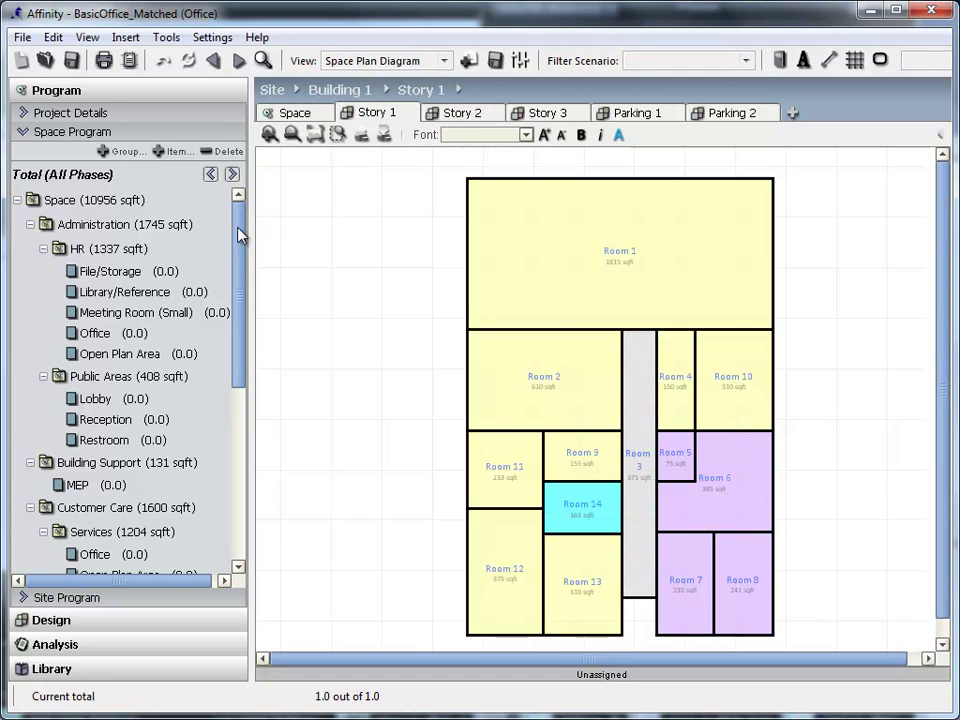
{"action": "left_click_drag", "start_coordinate": [239, 228], "coordinate": [243, 364]}
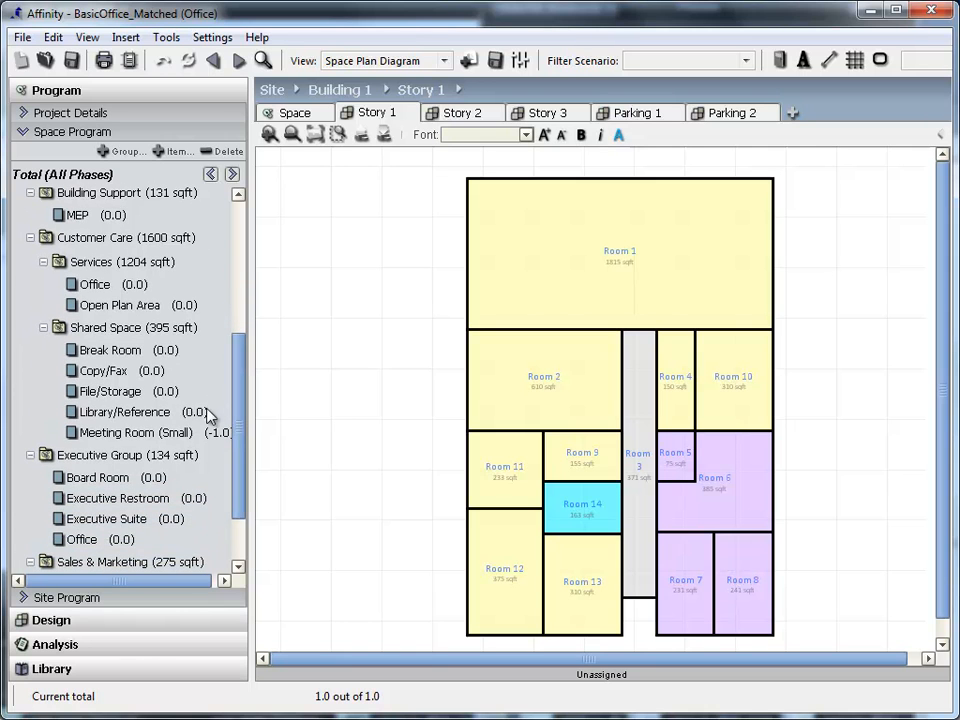
- Drag a Meeting Room (Small) from the Space Program tree onto the Story 1 plan
{"action": "mouse_move", "coordinate": [107, 440]}
{"action": "left_mouse_down"}
{"action": "mouse_move", "coordinate": [236, 467]}
{"action": "mouse_move", "coordinate": [332, 561]}
{"action": "mouse_move", "coordinate": [437, 617]}
{"action": "left_mouse_up"}
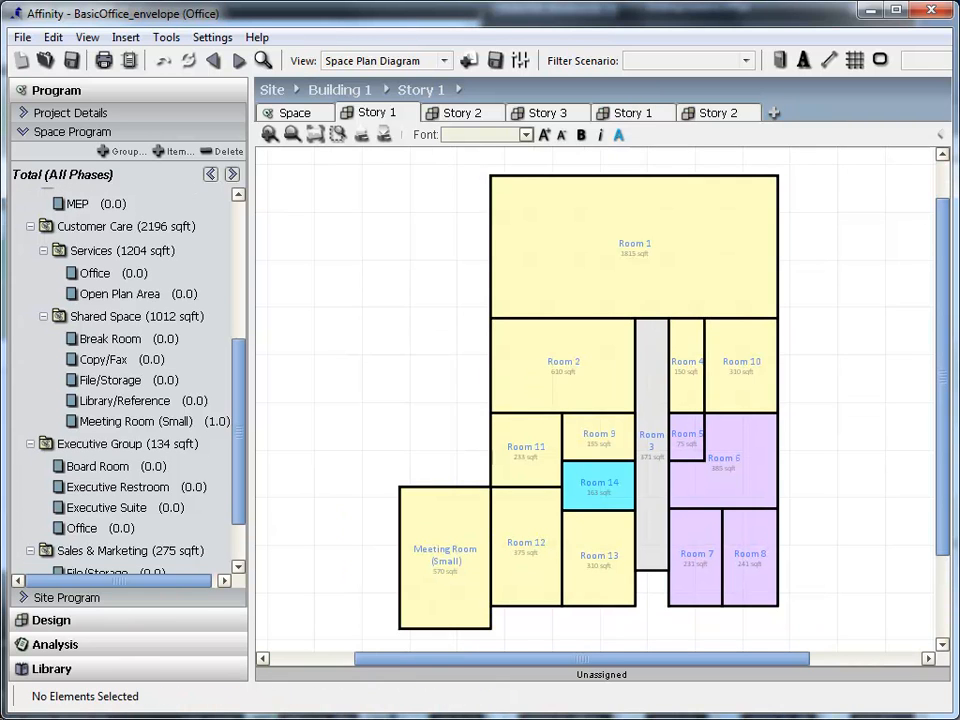
- Send the building to SketchUp via Tools > Edit Building with SketchUp and orbit to a higher angle
{"action": "left_click", "coordinate": [164, 38]}
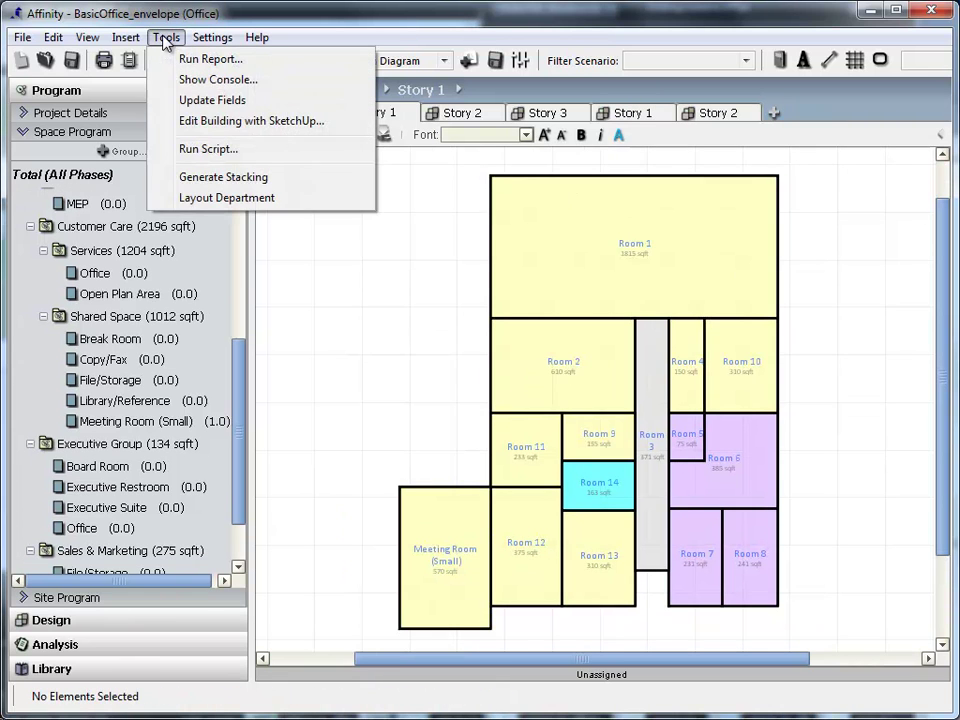
{"action": "left_click", "coordinate": [222, 123]}
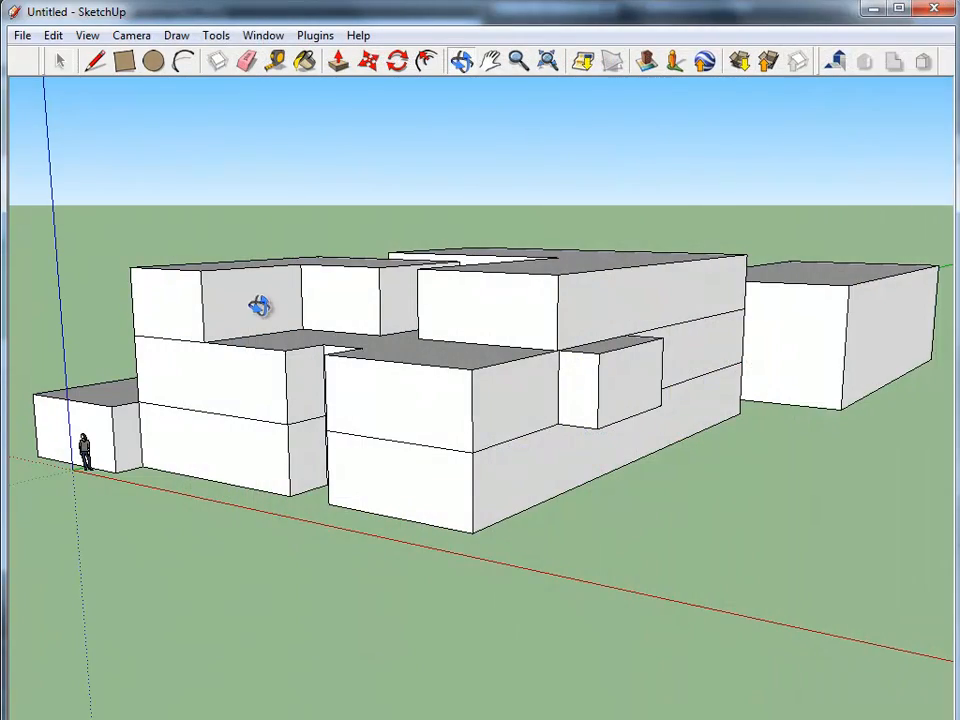
{"action": "mouse_move", "coordinate": [257, 306]}
{"action": "left_mouse_down"}
{"action": "mouse_move", "coordinate": [323, 366]}
{"action": "mouse_move", "coordinate": [572, 429]}
{"action": "mouse_move", "coordinate": [703, 377]}
{"action": "mouse_move", "coordinate": [636, 427]}
{"action": "mouse_move", "coordinate": [388, 444]}
{"action": "mouse_move", "coordinate": [371, 390]}
{"action": "left_mouse_up"}
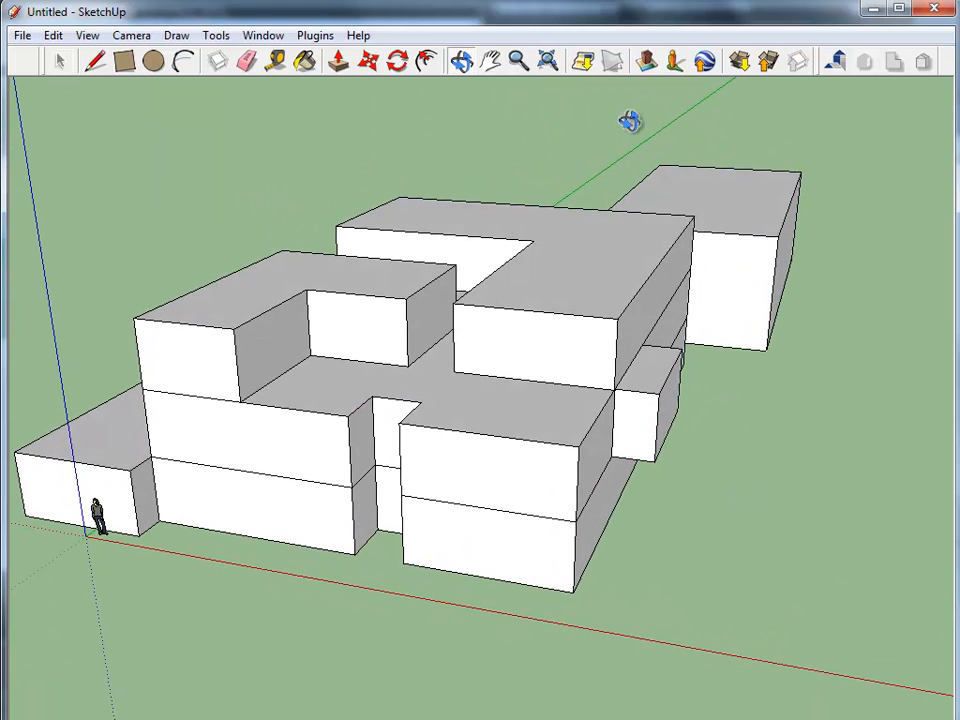
- Pull Building 2's roof up to make it taller, then sync the edited massing with Affinity
{"action": "left_click", "coordinate": [614, 58]}
{"action": "key", "text": "p"}
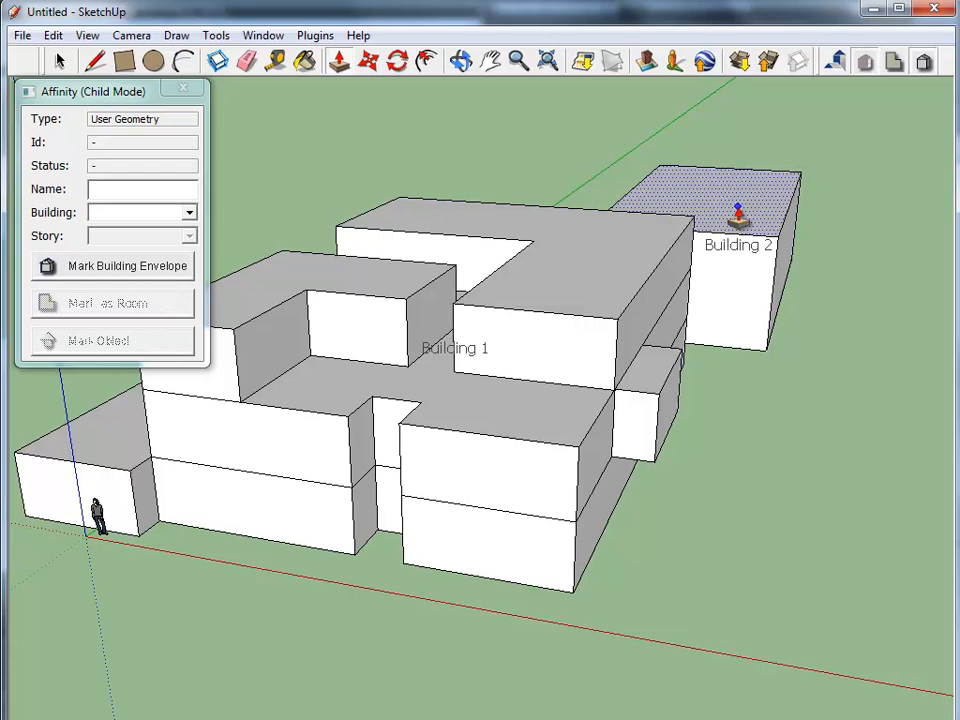
{"action": "left_click_drag", "start_coordinate": [735, 214], "coordinate": [731, 117]}
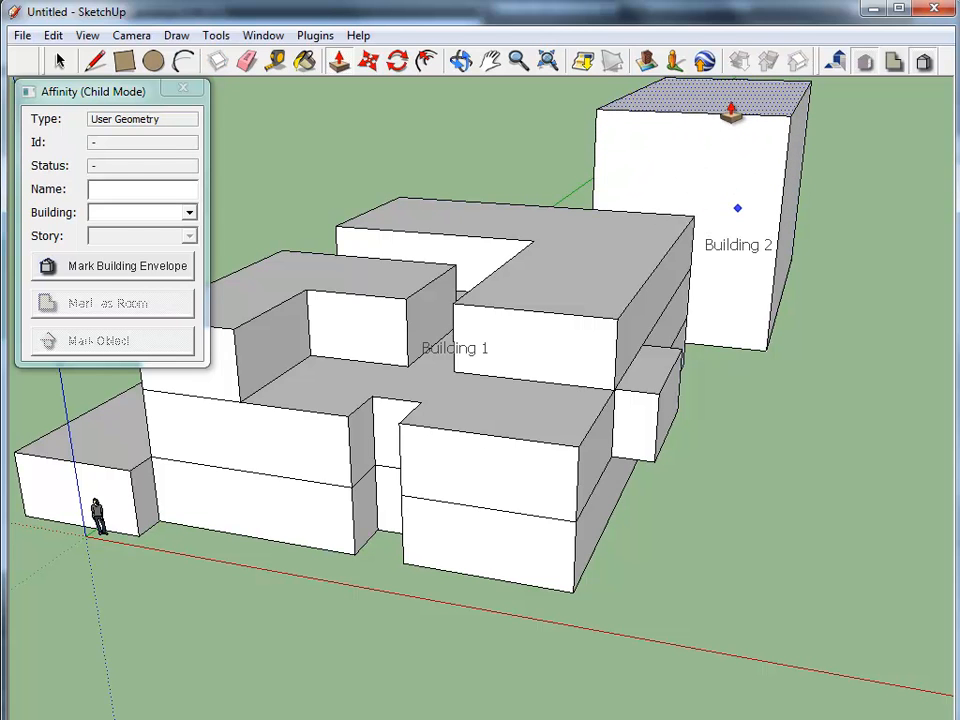
{"action": "key", "text": "space"}
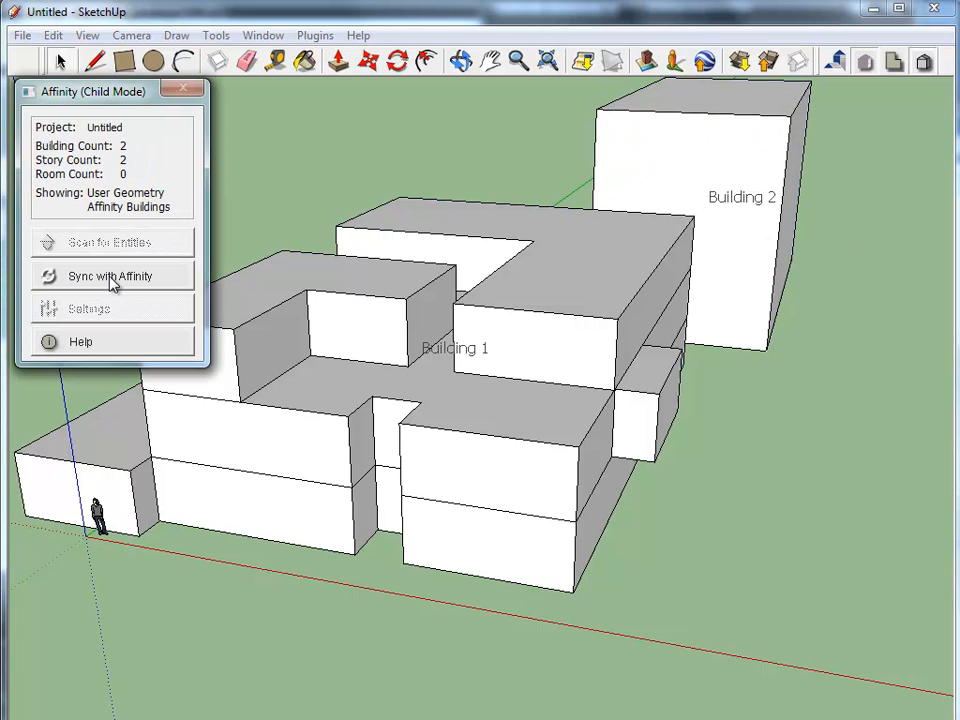
{"action": "left_click", "coordinate": [112, 284]}
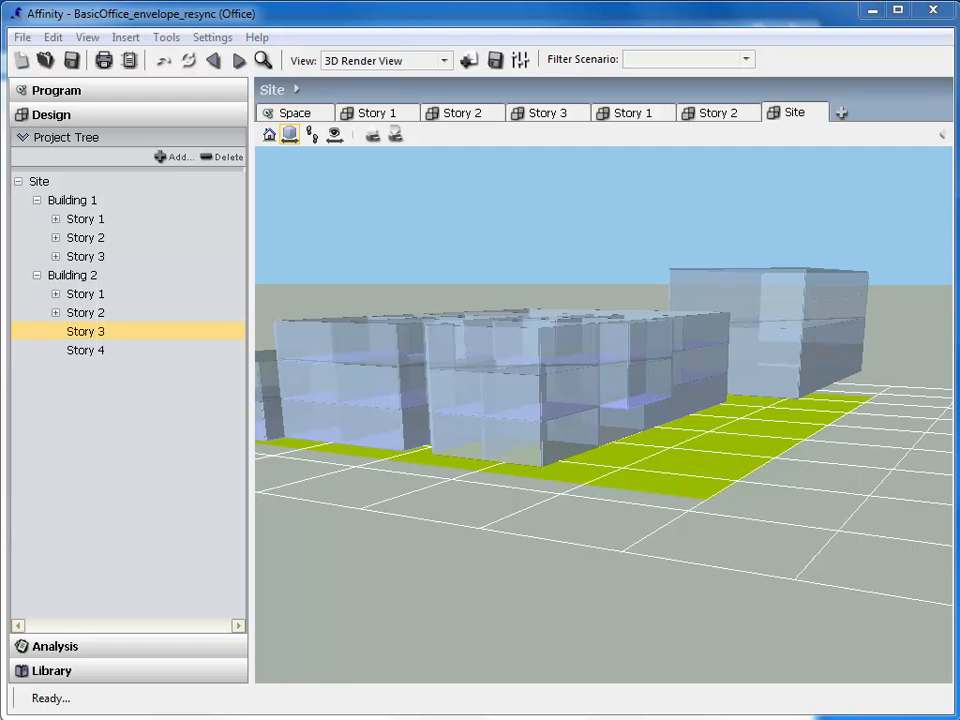
{"action": "left_click", "coordinate": [89, 358]}
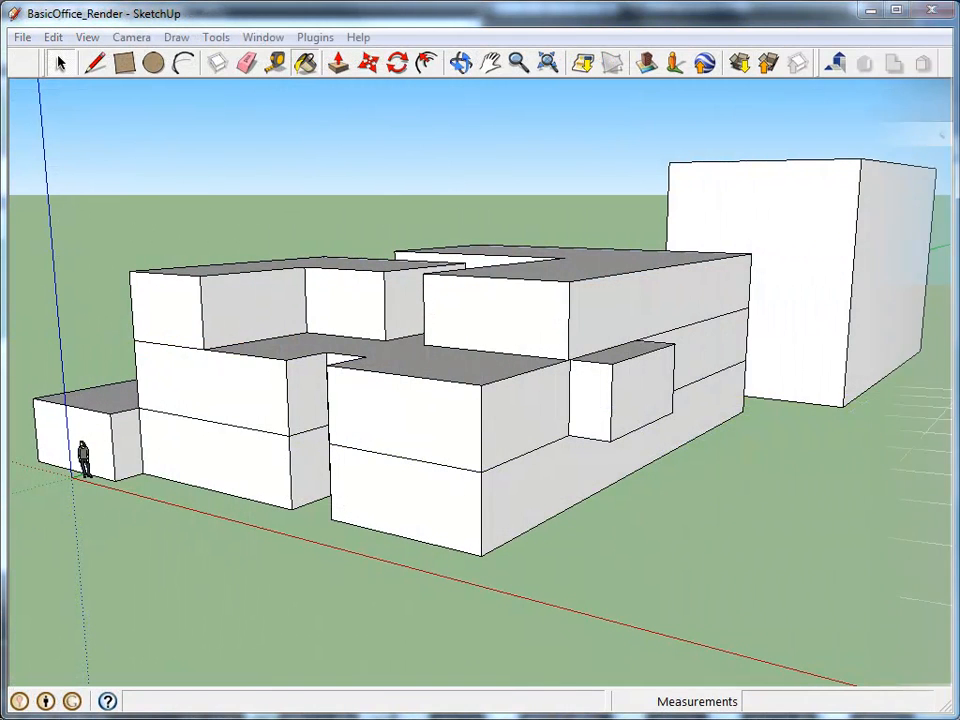
- Bring up the Materials browser to start painting the massing surfaces
{"action": "left_click", "coordinate": [305, 63]}
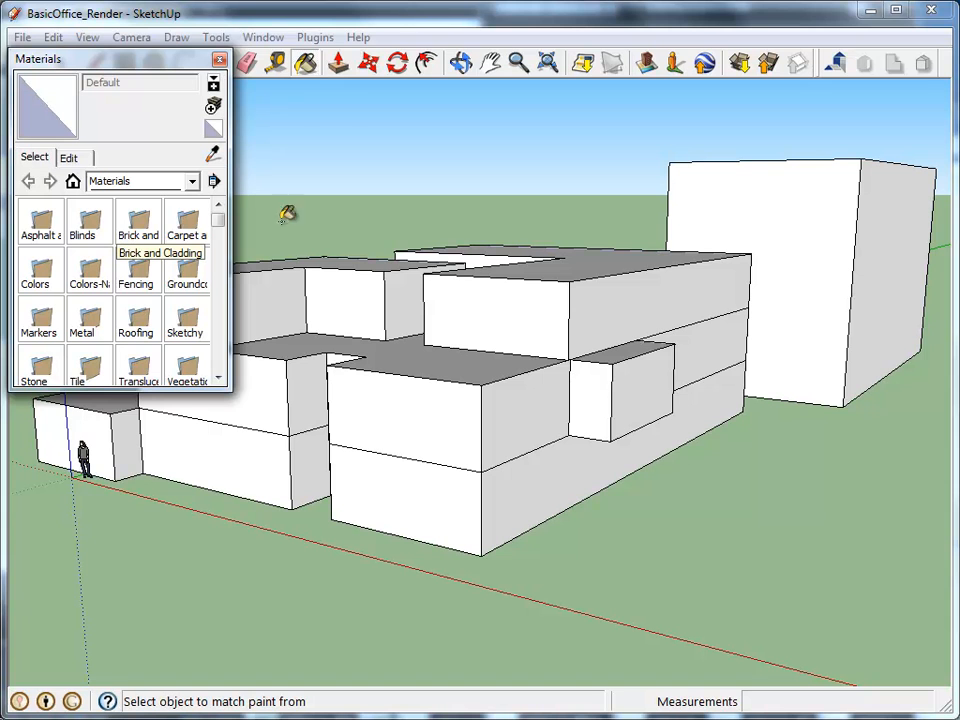